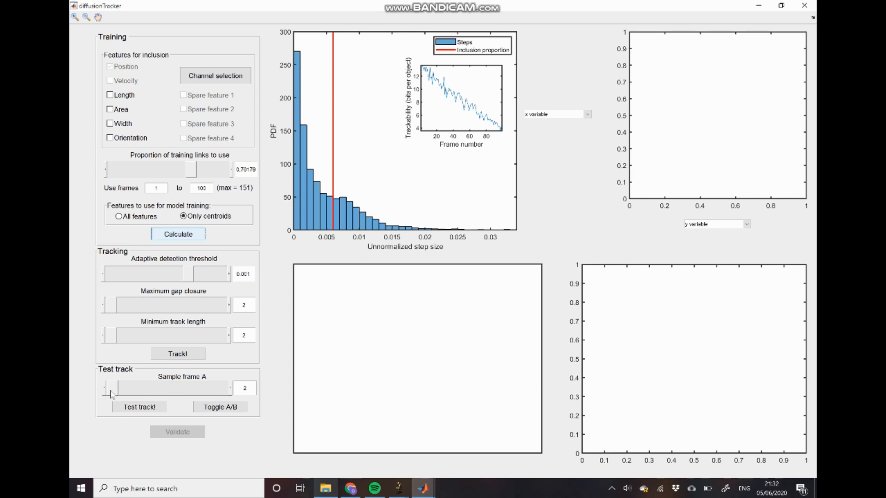
# - Set sample frame A to 31 and run a test track on it
pyautogui.moveTo(113, 395); pyautogui.dragTo(143, 389)
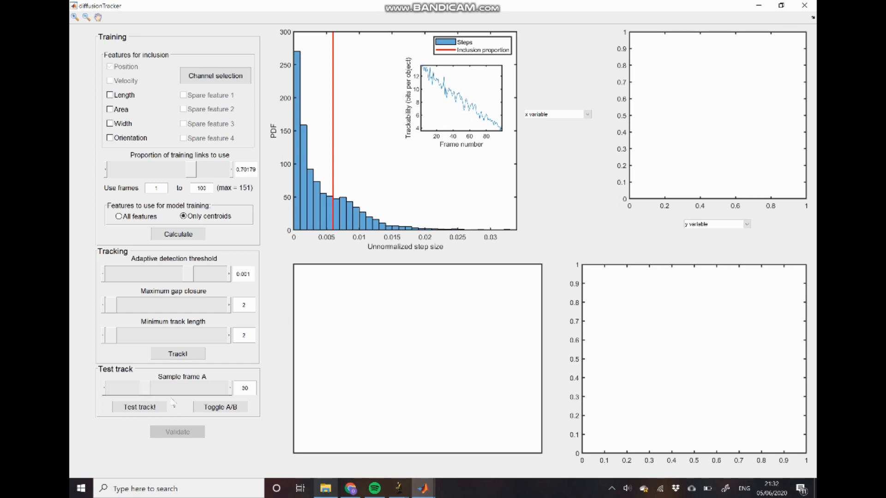
pyautogui.click(230, 388)
pyautogui.click(148, 407)
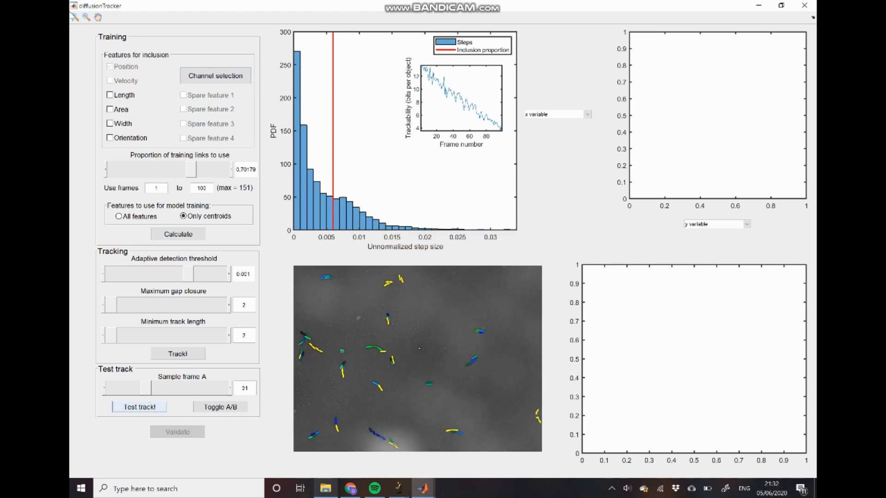
# - Examine the cell cluster left of the image centre up close, comparing the test track's cell colours between frames A and B
pyautogui.click(75, 17)
pyautogui.moveTo(325, 328); pyautogui.dragTo(403, 412)
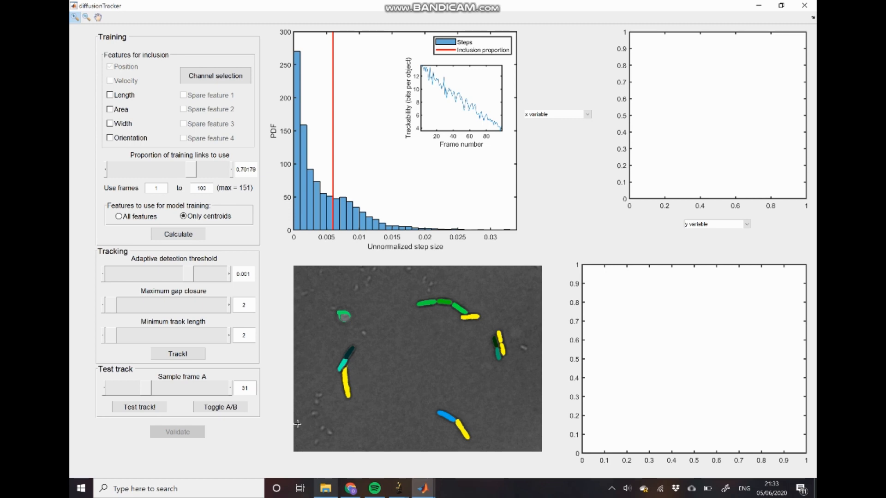
pyautogui.click(220, 408)
pyautogui.click(220, 408)
pyautogui.click(220, 407)
pyautogui.click(219, 408)
pyautogui.click(237, 407)
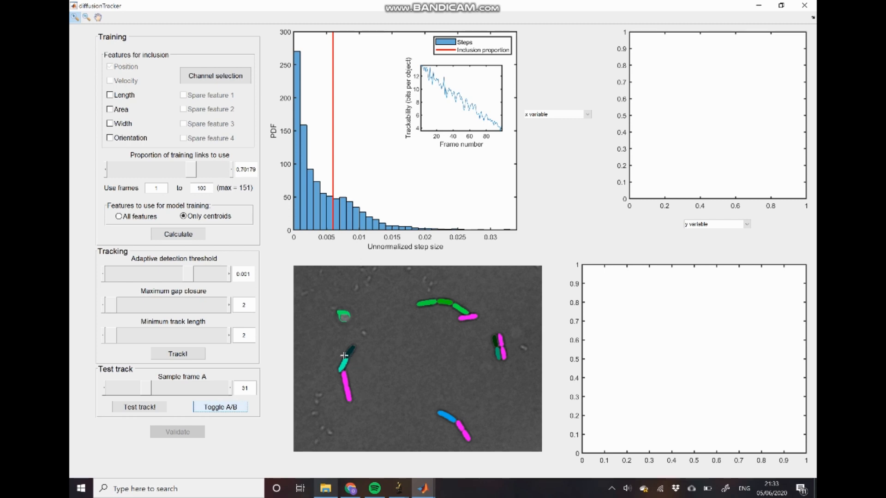
pyautogui.click(242, 407)
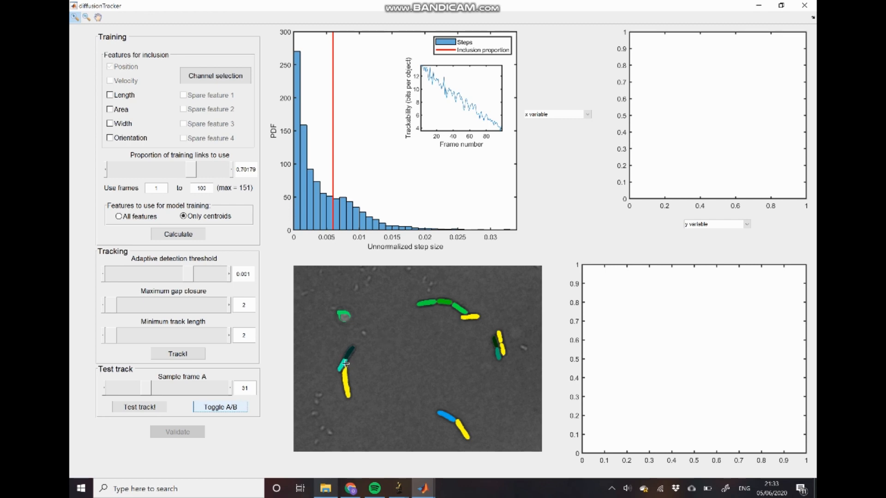
pyautogui.click(234, 411)
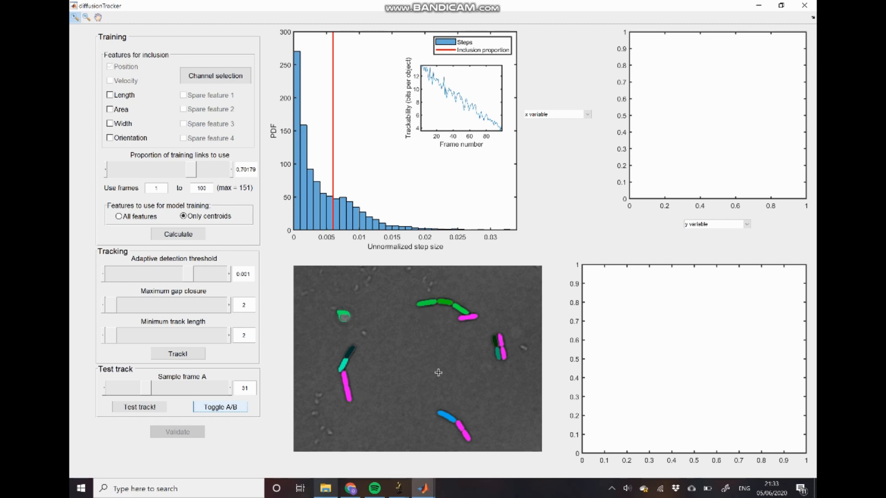
pyautogui.click(237, 410)
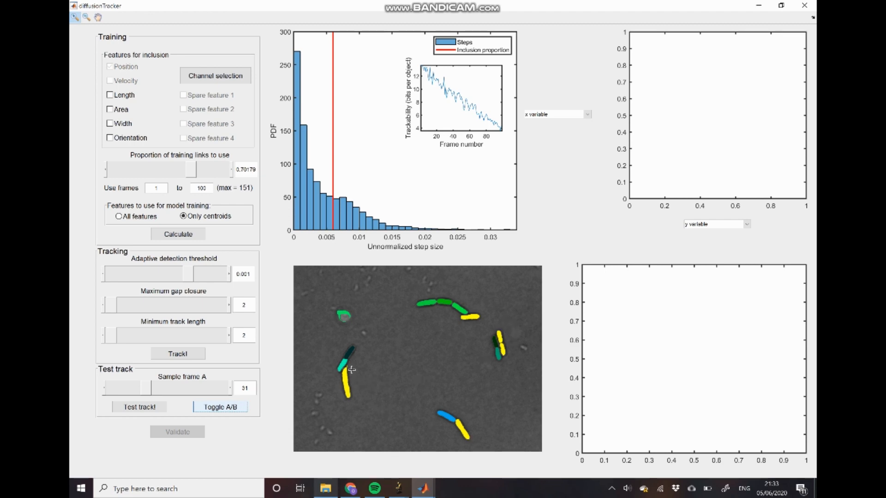
pyautogui.click(225, 408)
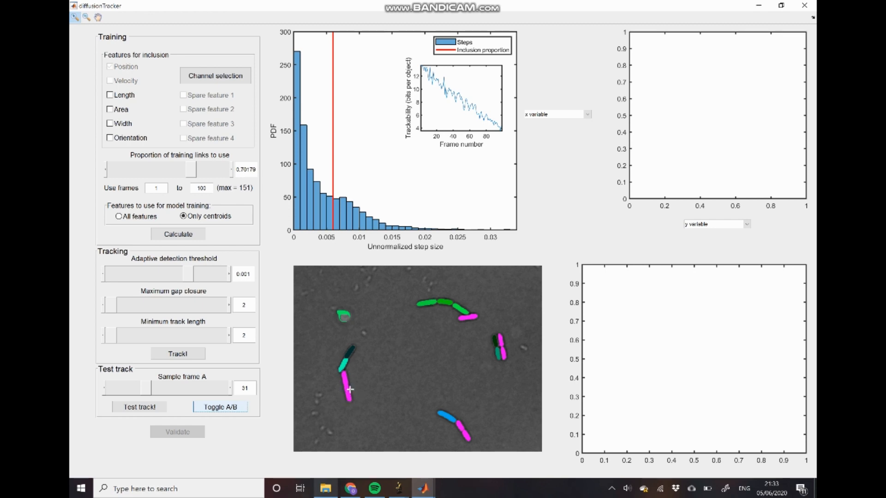
pyautogui.click(241, 407)
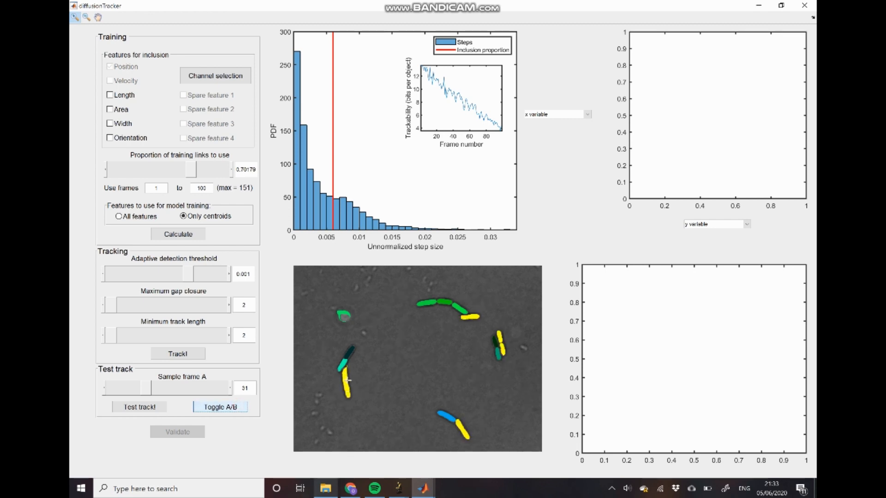
pyautogui.click(234, 410)
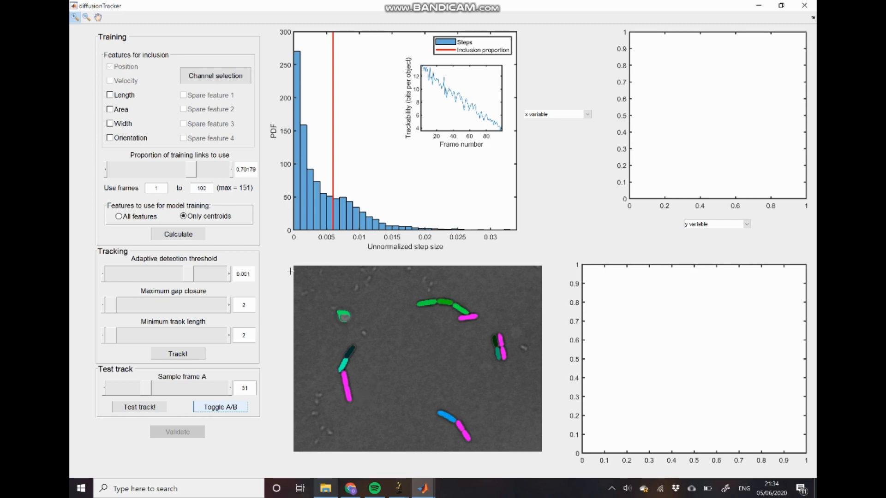
# - Rerun the test track with an adaptive detection threshold of 0.05 and compare the cell links between frames A and B
pyautogui.click(252, 274)
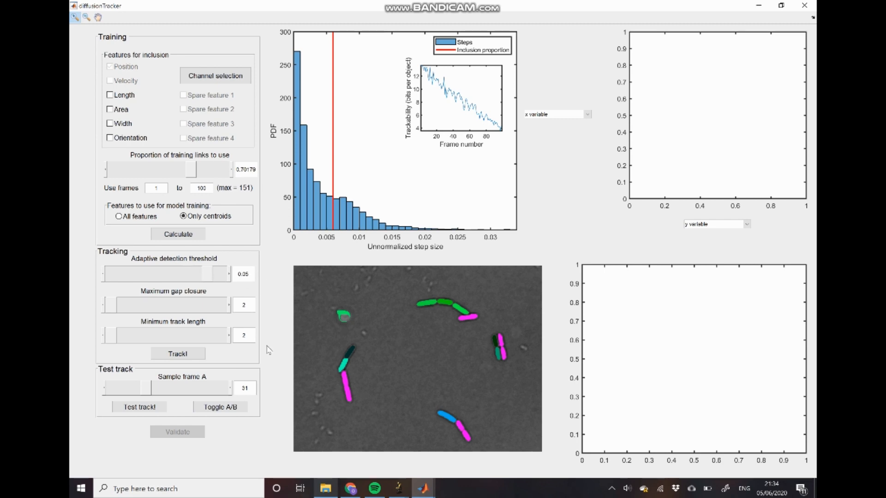
pyautogui.click(149, 411)
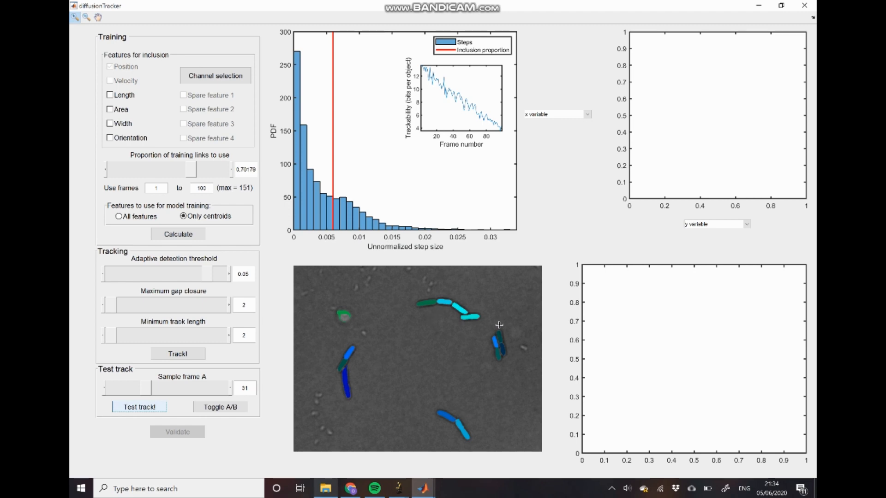
pyautogui.click(222, 408)
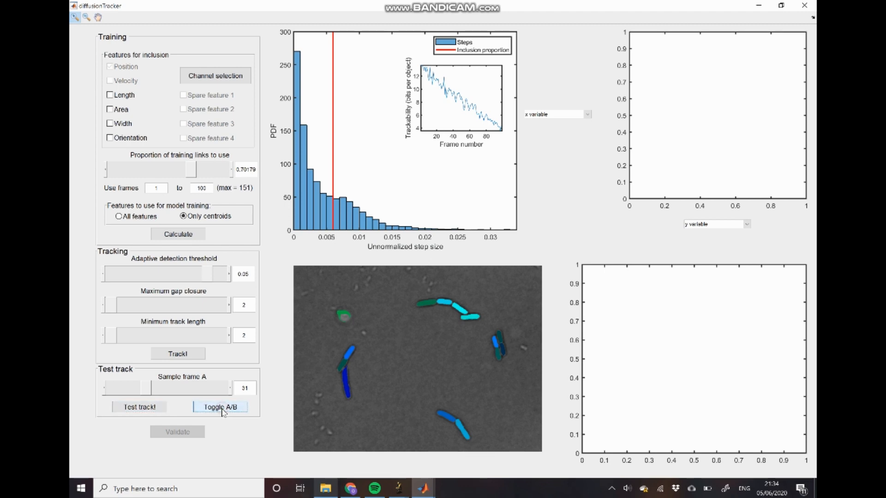
pyautogui.click(222, 411)
pyautogui.click(222, 413)
pyautogui.click(222, 412)
pyautogui.click(223, 408)
pyautogui.click(233, 407)
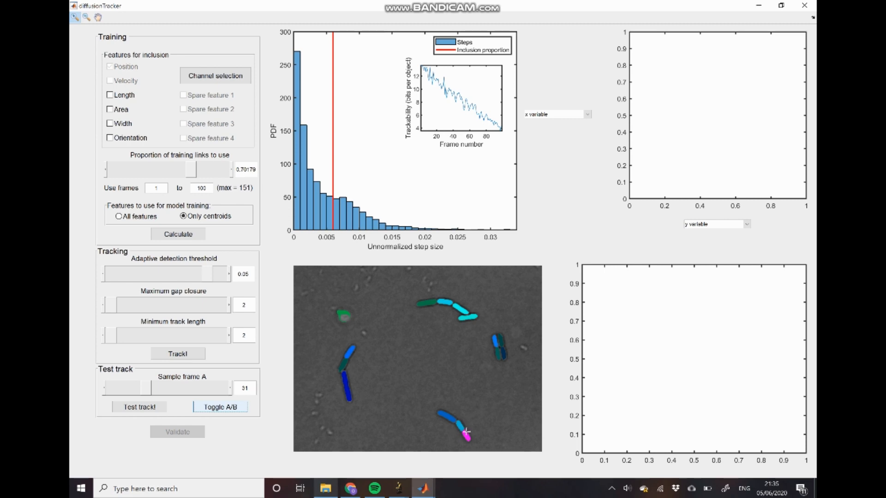
# - Rerun the test track with an adaptive detection threshold of 0.015 and compare the cell links between frames A and B
pyautogui.click(250, 273)
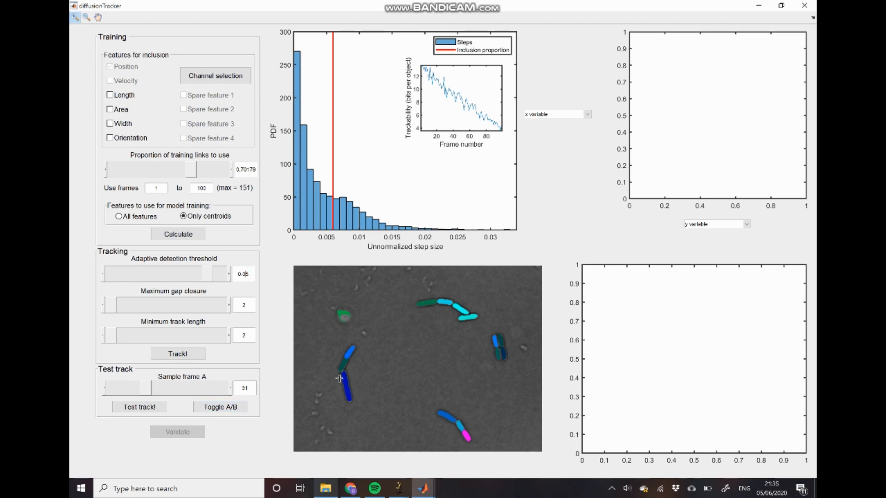
pyautogui.write('1')
pyautogui.click(157, 410)
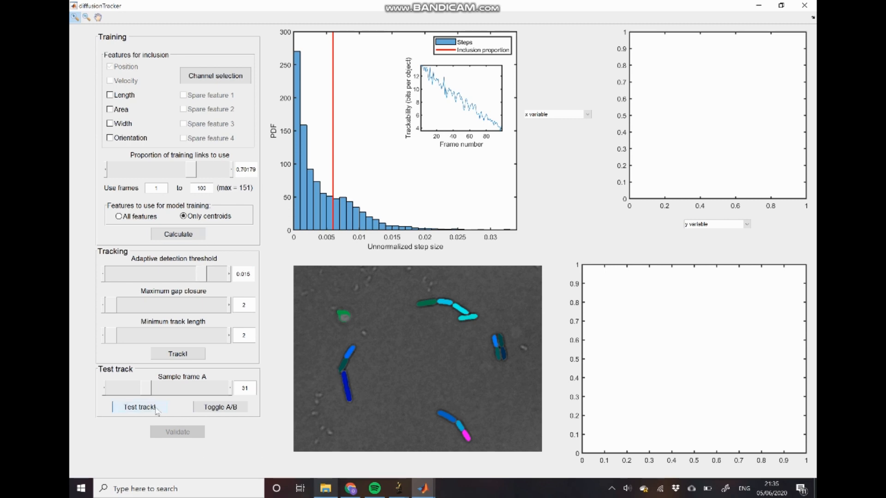
pyautogui.click(157, 410)
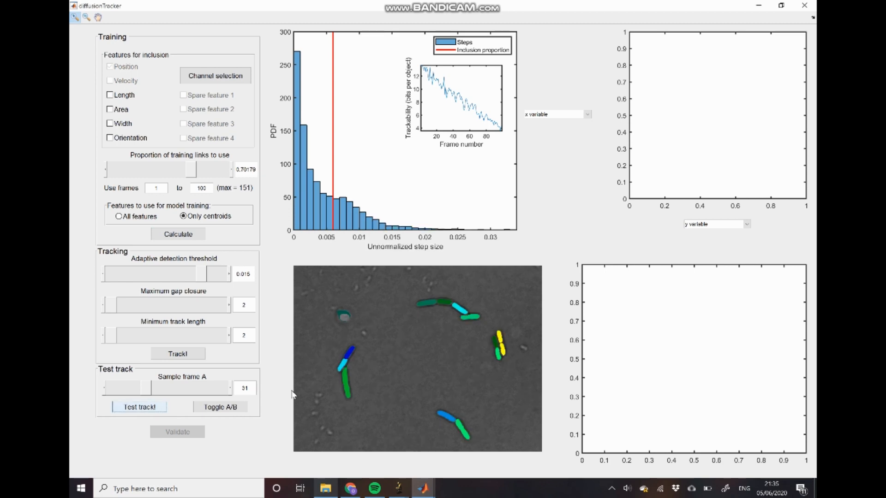
pyautogui.click(236, 408)
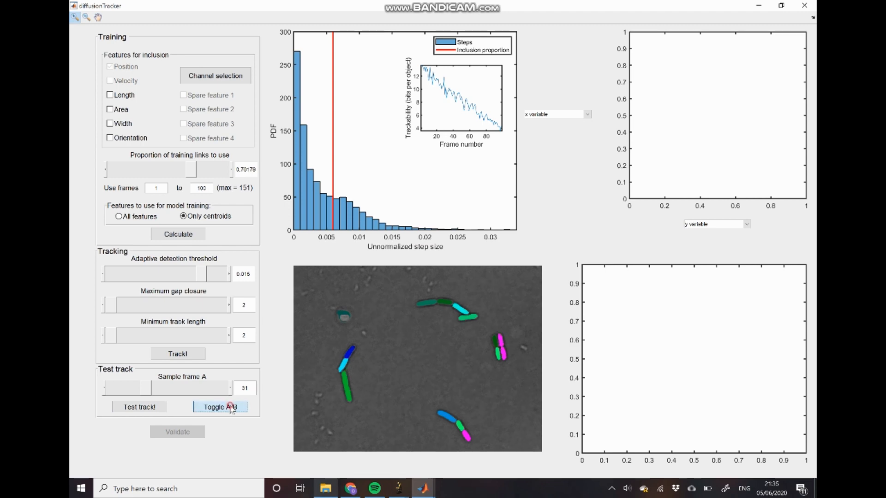
pyautogui.click(231, 408)
pyautogui.click(230, 408)
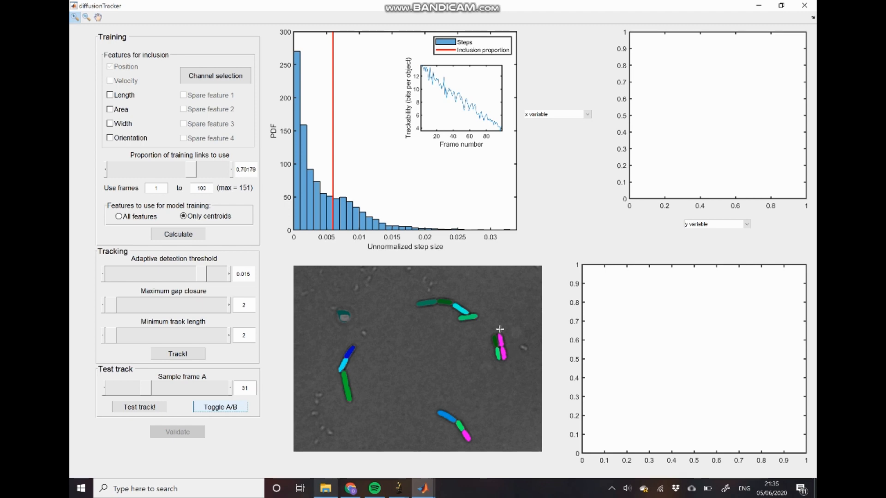
pyautogui.click(237, 408)
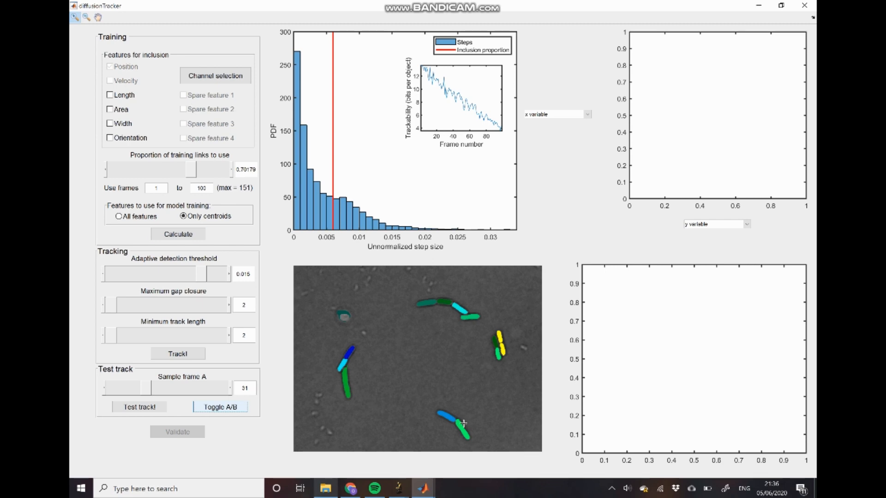
# - Recalculate the training with Length added to the features for inclusion and rerun the test track
pyautogui.click(124, 96)
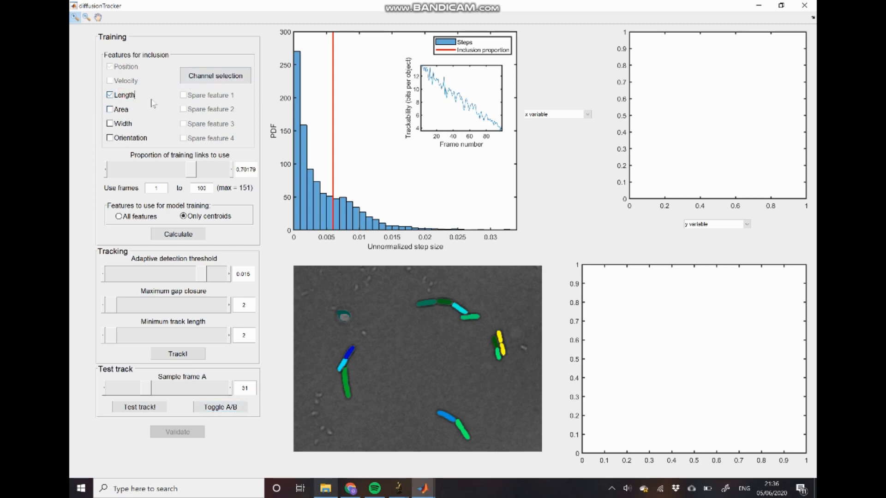
pyautogui.click(178, 235)
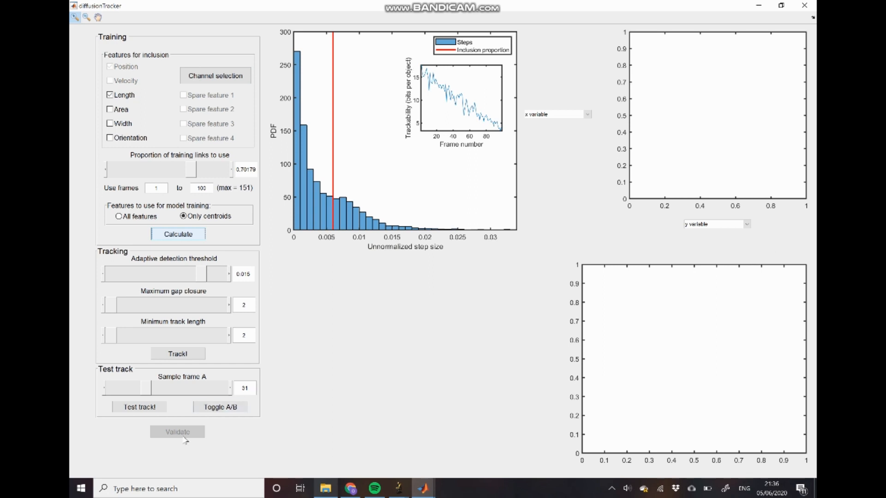
pyautogui.click(148, 408)
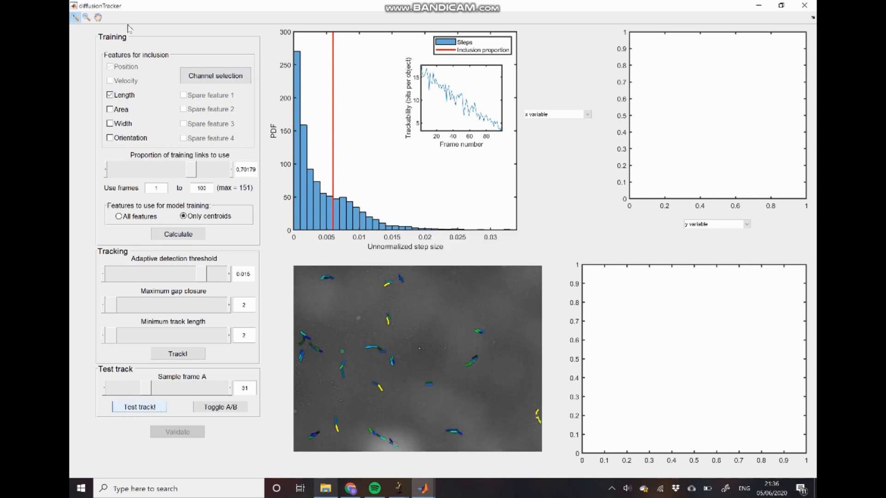
# - Compare frames A and B of the Length-based test track up close in the cell cluster left of the image centre
pyautogui.moveTo(335, 332); pyautogui.dragTo(408, 404)
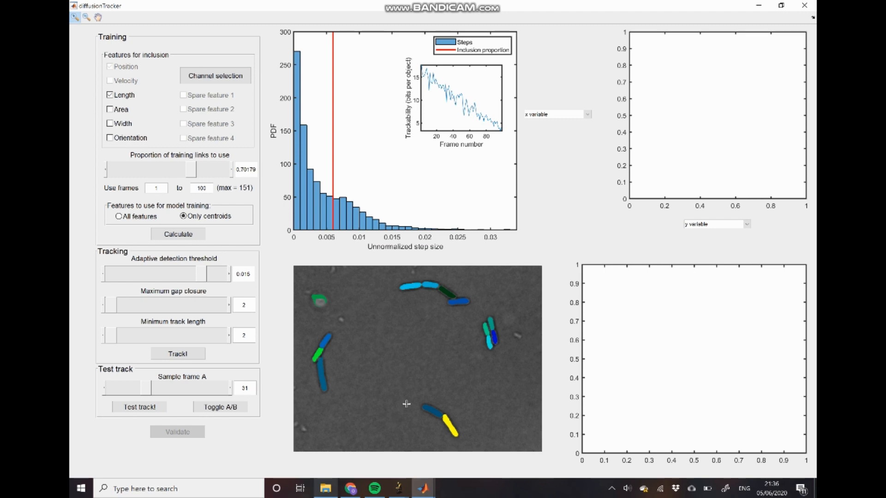
pyautogui.click(225, 408)
pyautogui.click(227, 408)
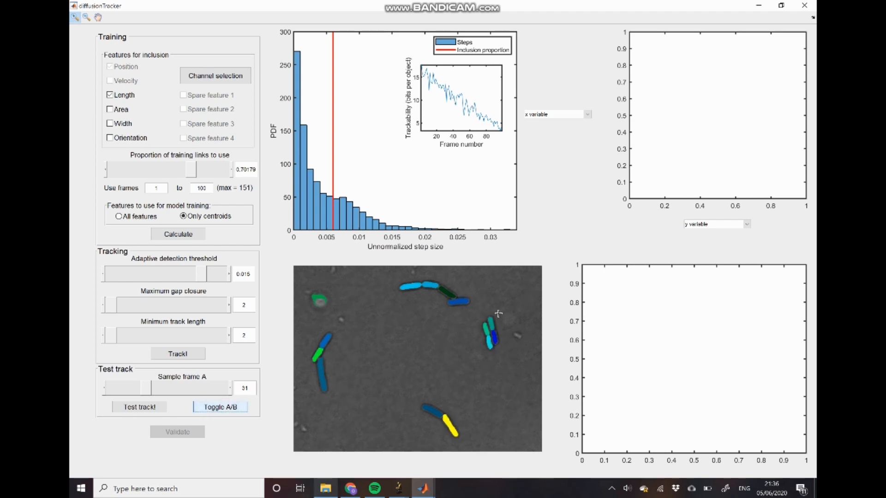
pyautogui.click(235, 407)
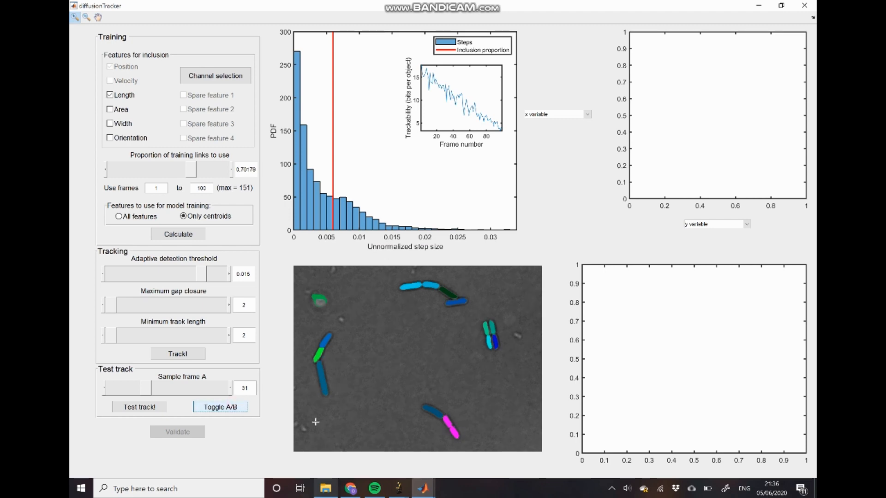
pyautogui.click(212, 409)
# - Plot the test track's links with d(x) as the x variable and d(y) as the y variable
pyautogui.click(581, 116)
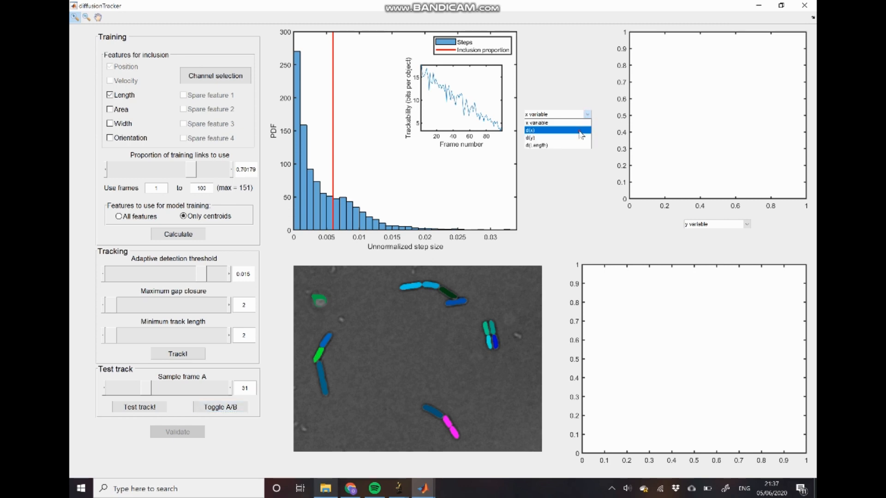
pyautogui.click(581, 131)
pyautogui.click(727, 225)
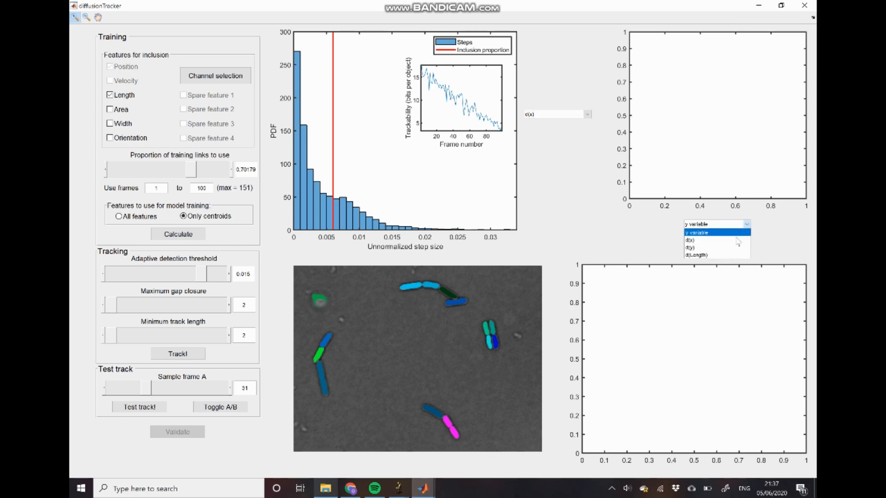
pyautogui.click(737, 248)
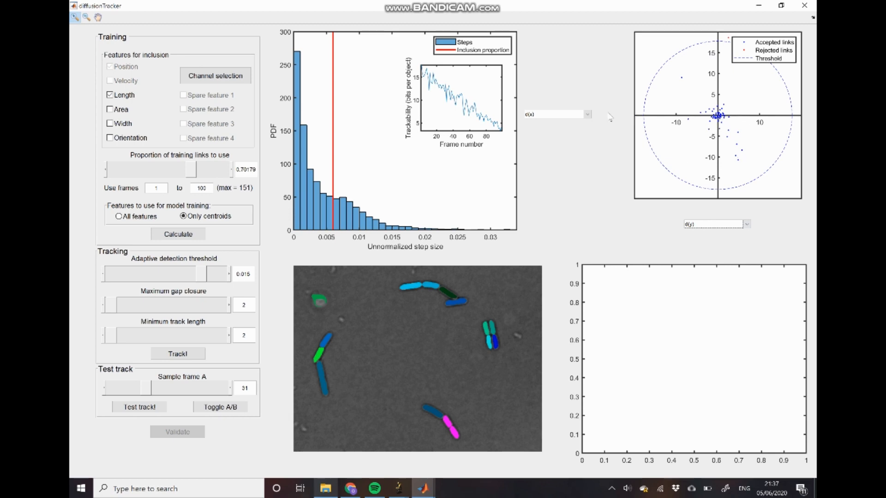
# - Switch the link plot's x variable to d(Length) and raise the adaptive detection threshold to 0.027164
pyautogui.click(587, 114)
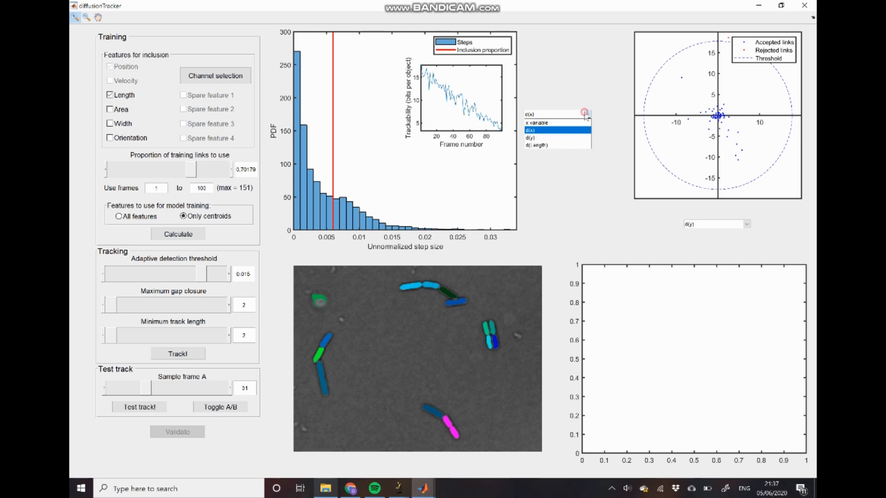
pyautogui.click(571, 146)
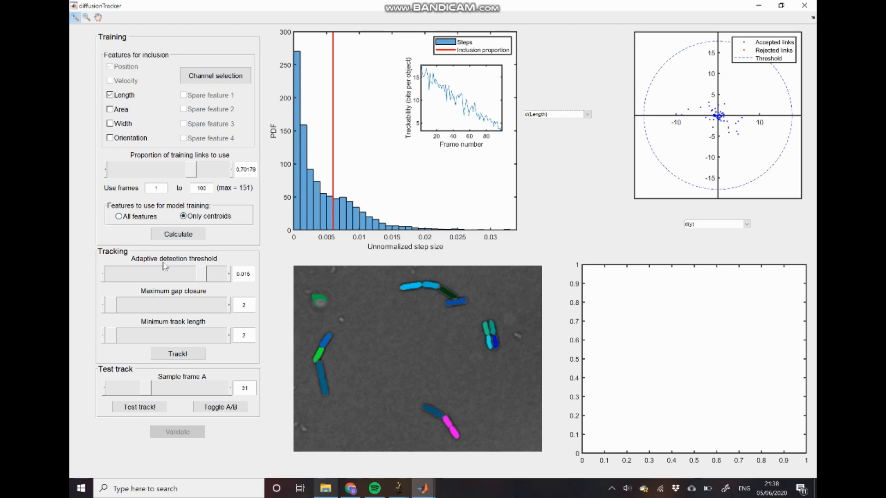
pyautogui.moveTo(201, 277)
pyautogui.mouseDown()
pyautogui.moveTo(186, 277)
pyautogui.moveTo(204, 278)
pyautogui.mouseUp()
# - Examine cells in other regions of the test track image, comparing their links between frames A and B
pyautogui.click(97, 17)
pyautogui.moveTo(456, 389); pyautogui.dragTo(347, 312)
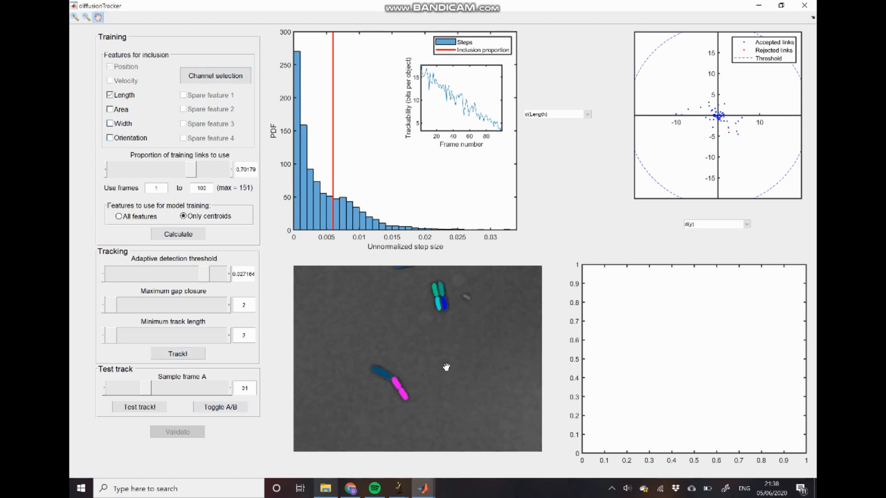
pyautogui.moveTo(471, 367); pyautogui.dragTo(326, 347)
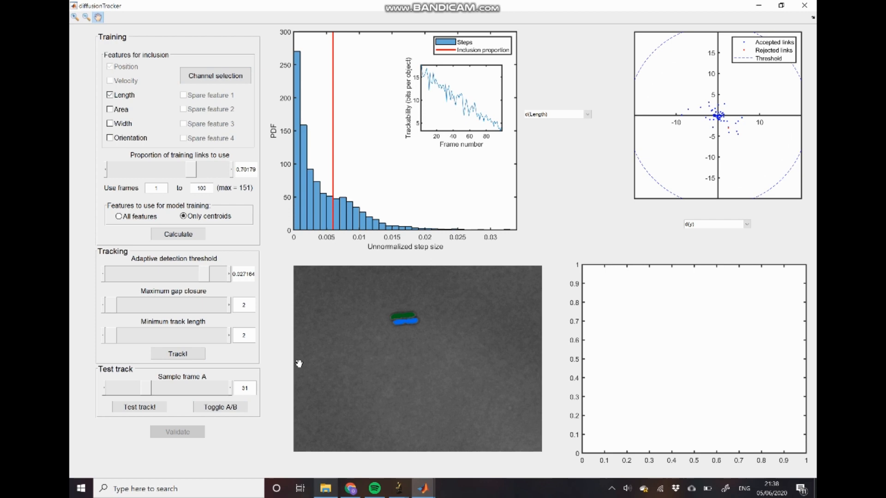
pyautogui.click(229, 407)
pyautogui.click(229, 407)
pyautogui.moveTo(474, 413); pyautogui.dragTo(376, 316)
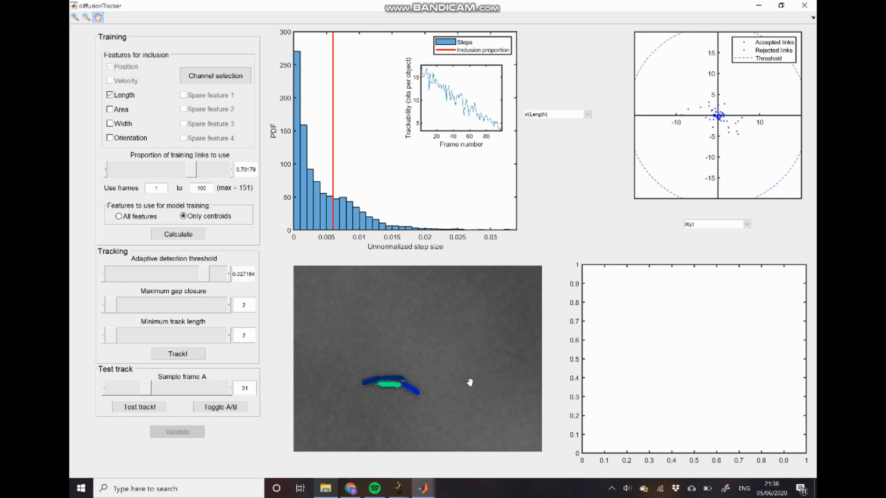
pyautogui.click(240, 407)
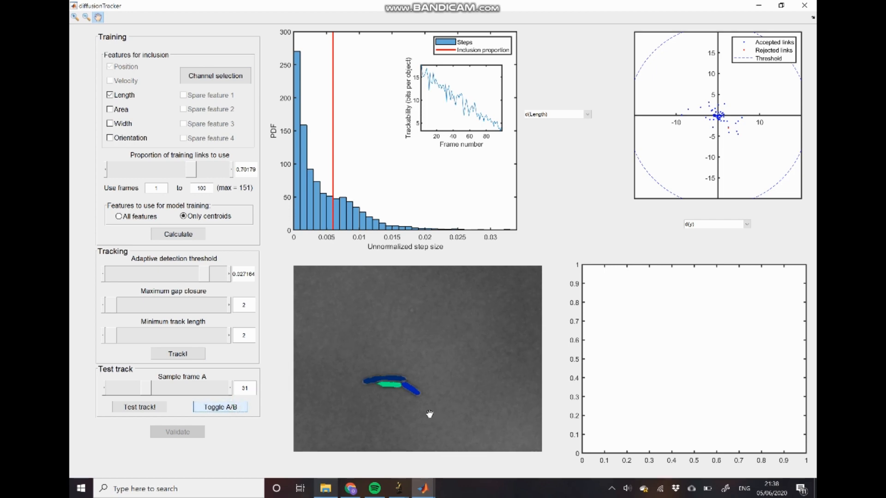
# - Add Width and Orientation to the features for inclusion and recalculate the training model
pyautogui.moveTo(396, 325); pyautogui.dragTo(435, 330)
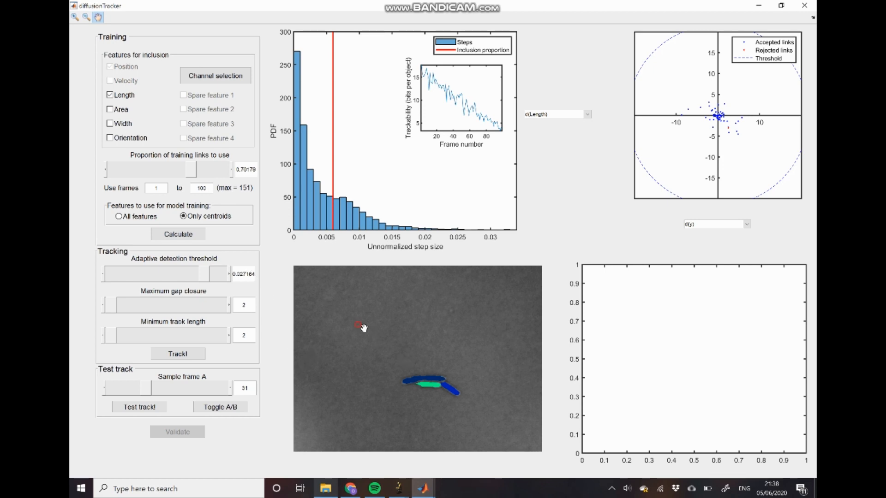
pyautogui.moveTo(365, 304); pyautogui.dragTo(459, 399)
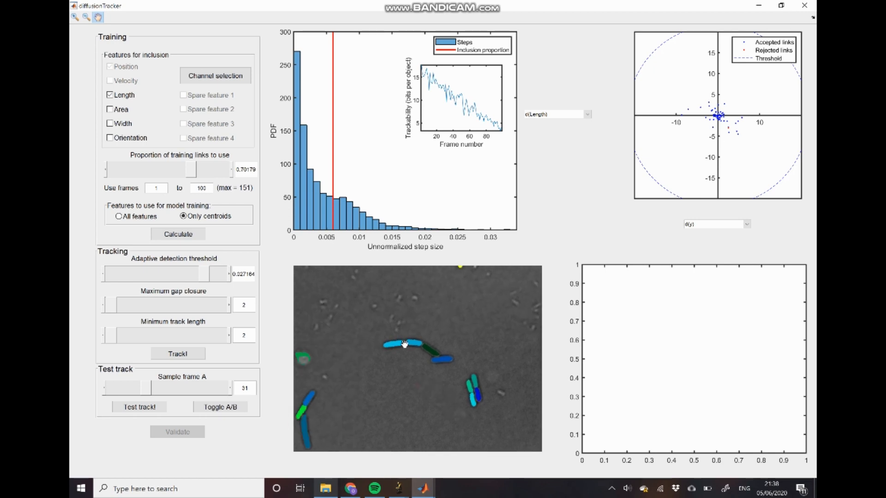
pyautogui.click(124, 123)
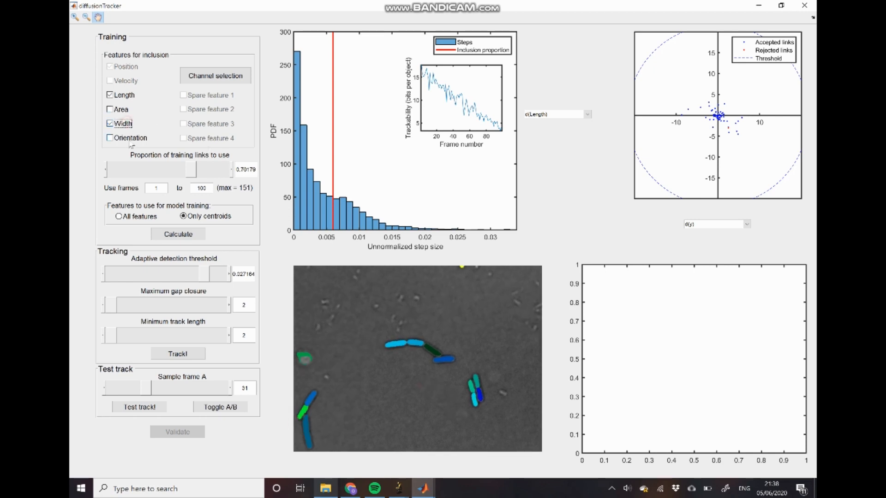
pyautogui.click(129, 138)
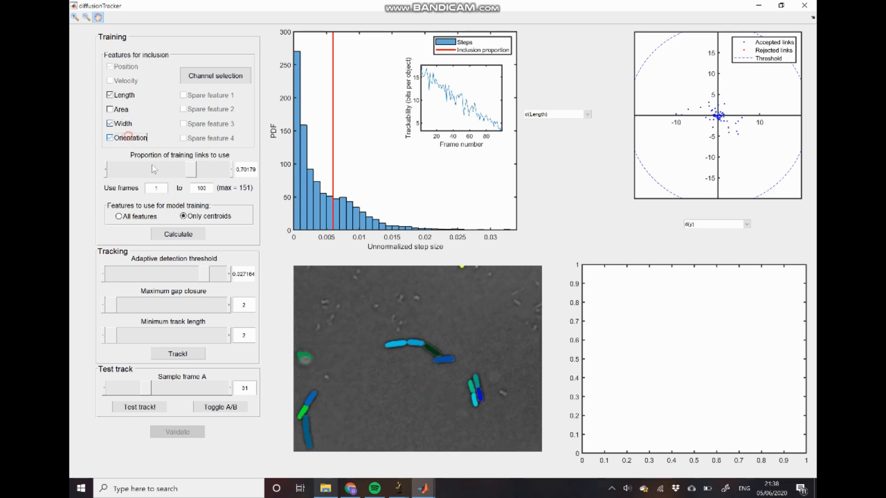
pyautogui.click(197, 233)
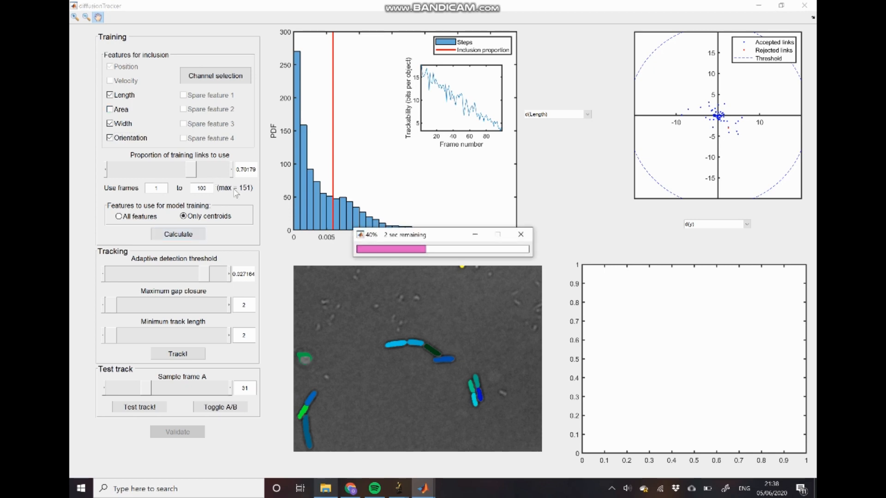
# - Set the adaptive detection threshold to 0.001 and run a new test track on sample frame 31
pyautogui.click(251, 276)
pyautogui.press('BackSpace')
pyautogui.press('BackSpace')
pyautogui.press('BackSpace')
pyautogui.press('BackSpace')
pyautogui.press('BackSpace')
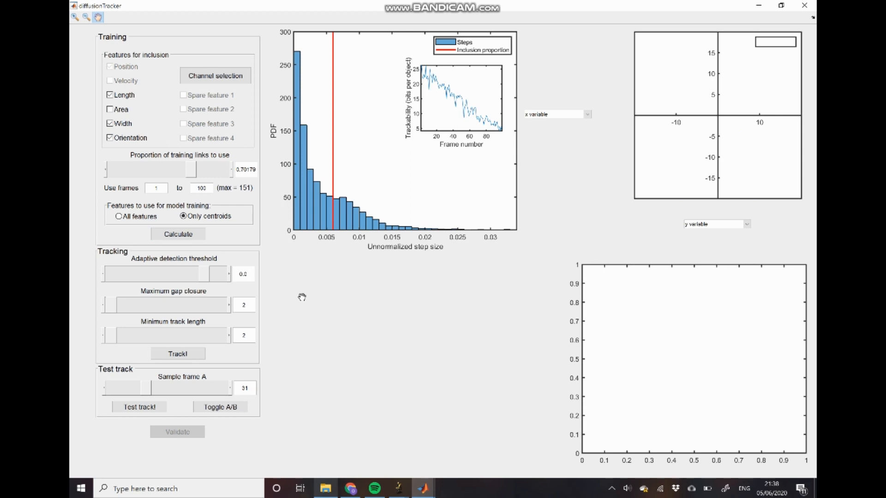
pyautogui.press('BackSpace')
pyautogui.write('1')
pyautogui.press('Return')
pyautogui.click(248, 307)
pyautogui.click(141, 409)
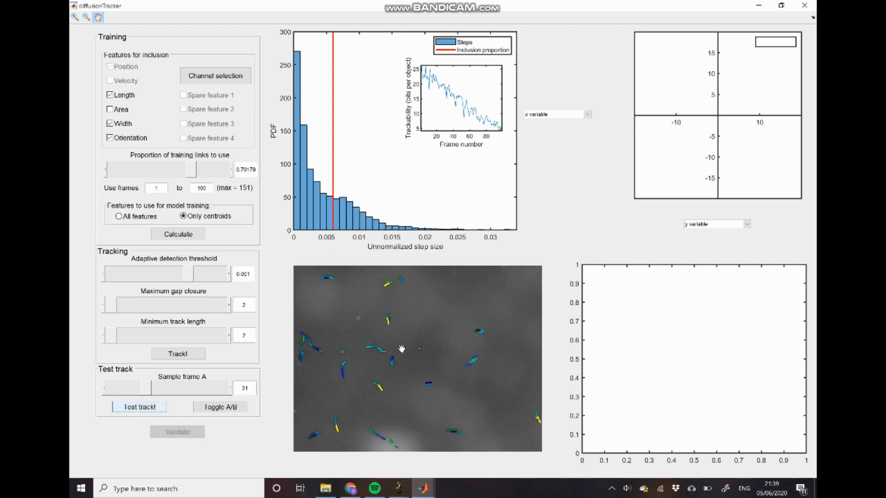
# - Compare frames A and B of the new test track up close on the chain of three cells left of the image centre
pyautogui.click(76, 19)
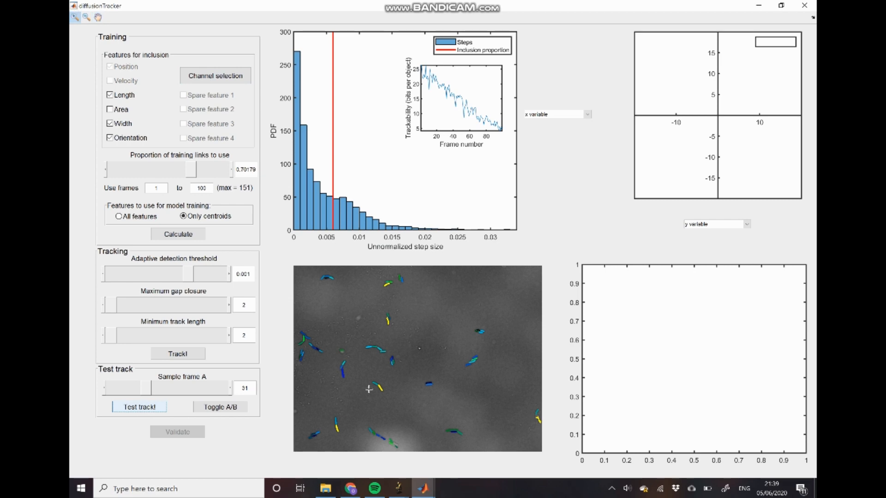
pyautogui.moveTo(336, 353); pyautogui.dragTo(354, 388)
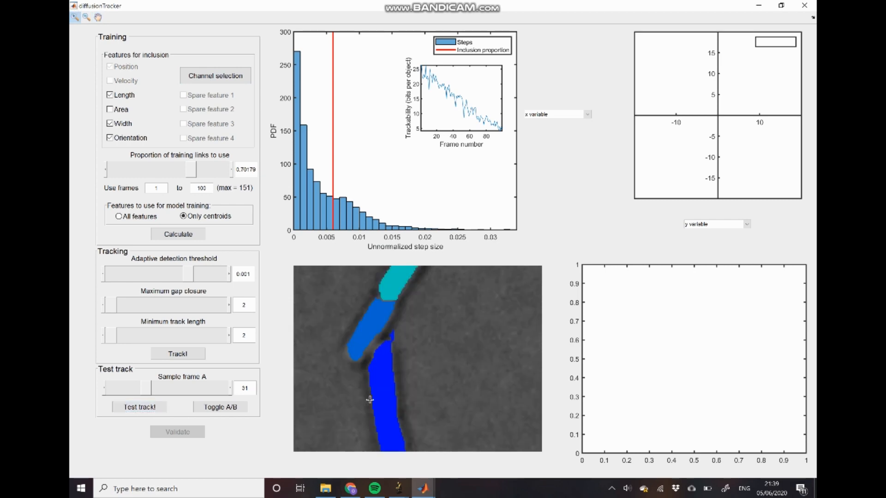
pyautogui.click(87, 17)
pyautogui.click(386, 376)
pyautogui.click(386, 373)
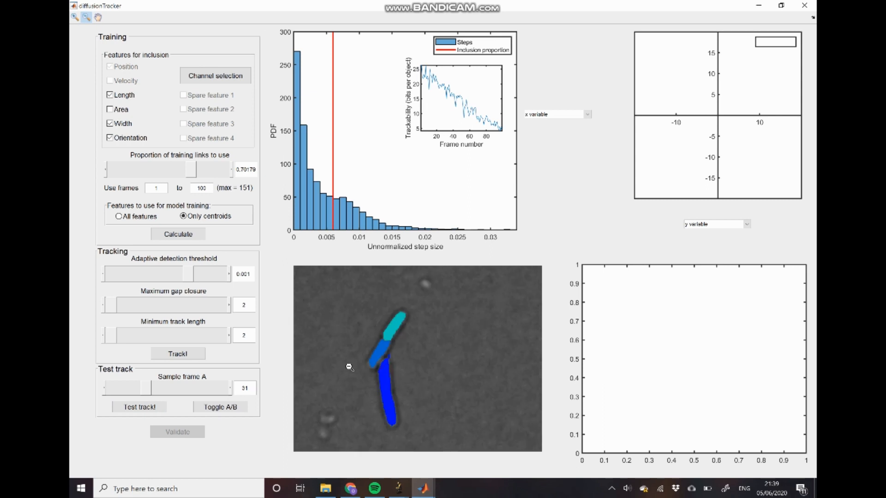
pyautogui.click(209, 410)
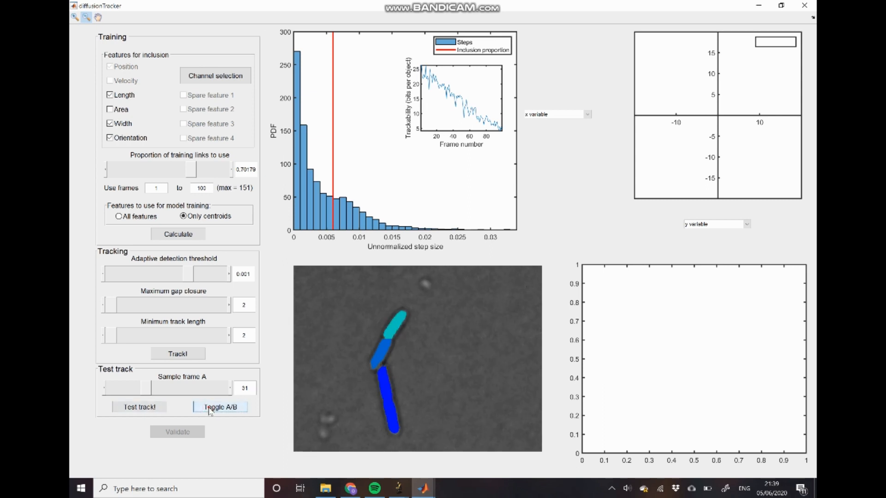
pyautogui.click(209, 410)
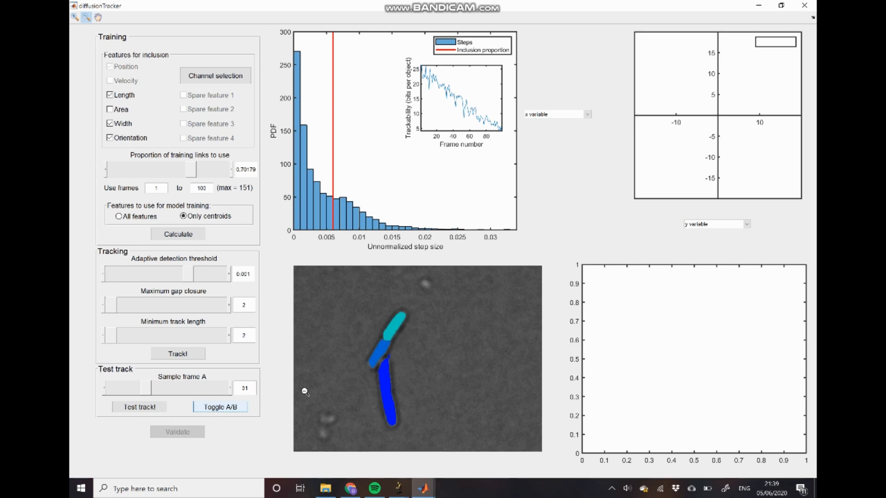
pyautogui.click(241, 409)
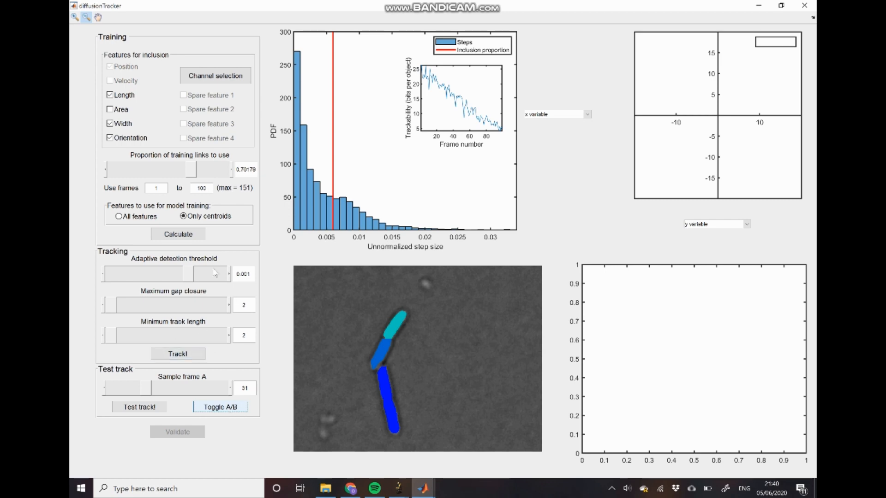
# - Track the cells through the whole dataset and set the minimum track length to 20
pyautogui.click(190, 358)
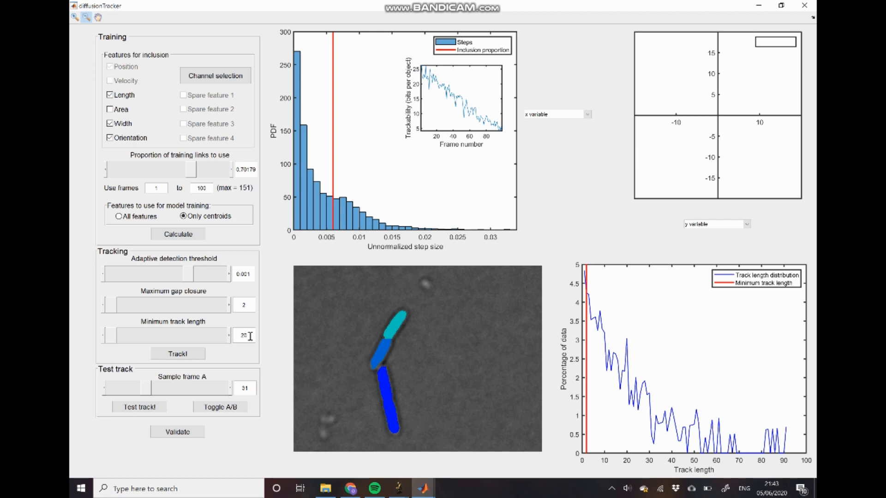
pyautogui.press('Return')
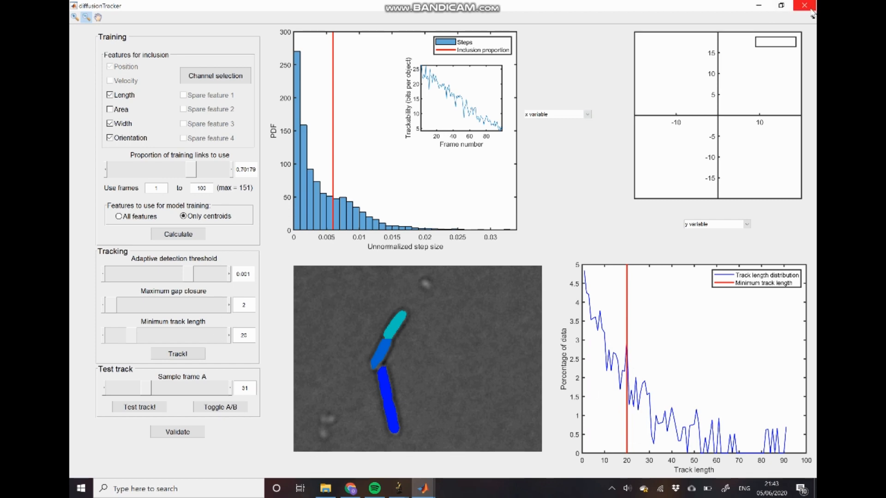
# - Leave the tracking module, open the Plotting module and choose a joint distribution plot
pyautogui.click(811, 10)
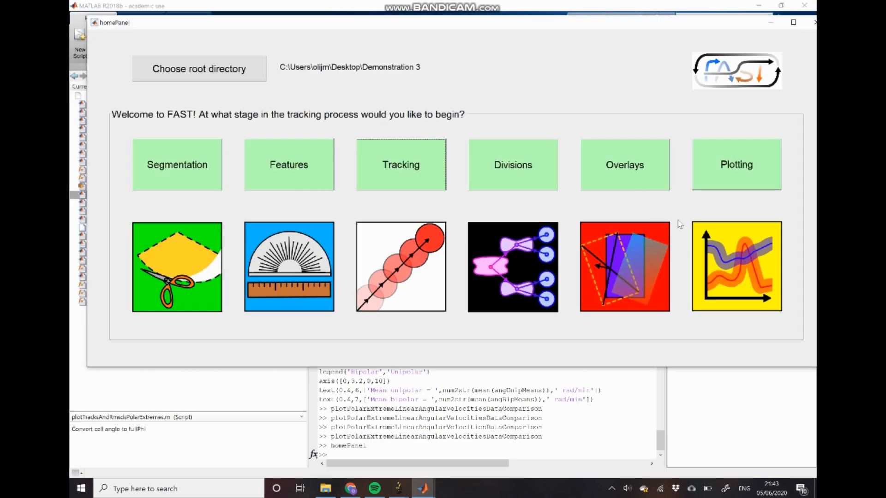
pyautogui.click(750, 173)
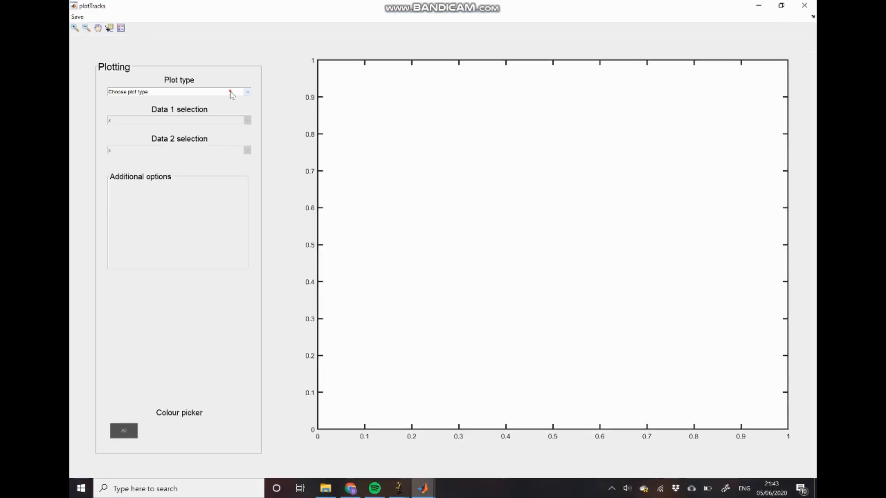
pyautogui.click(231, 94)
pyautogui.click(196, 138)
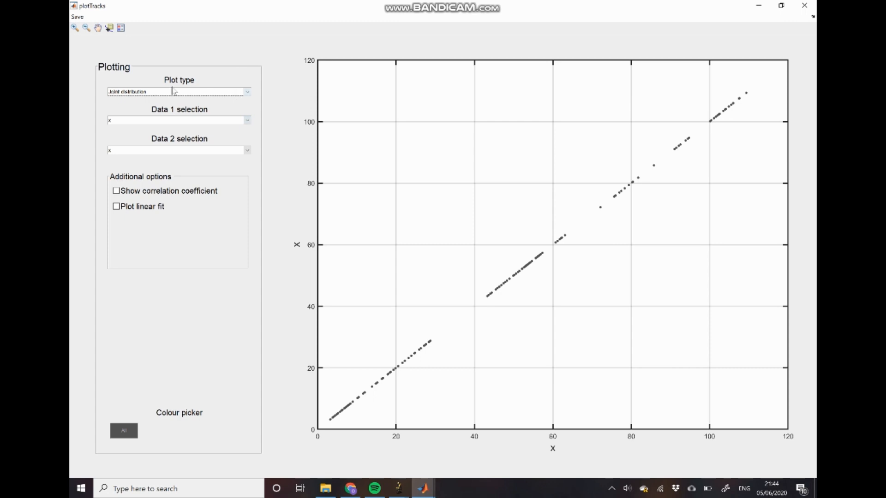
# - Try vmag as the first data variable of the joint distribution plot, settling on channel_2_mean
pyautogui.click(240, 120)
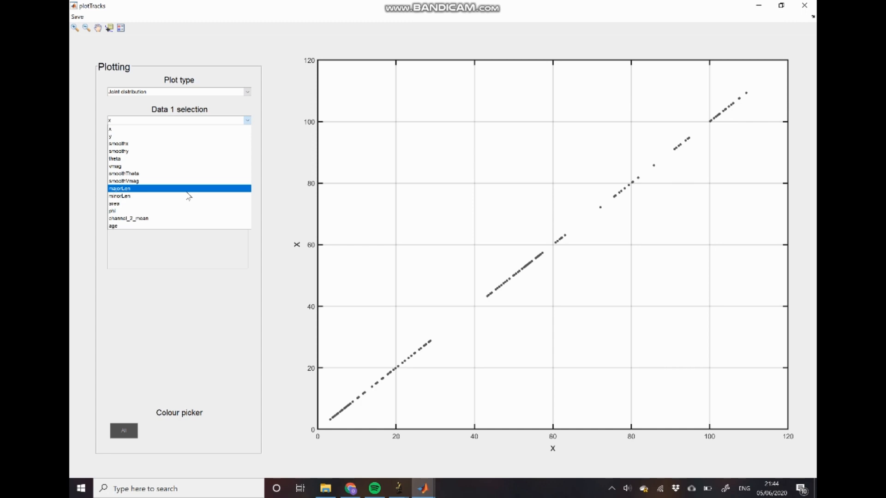
pyautogui.click(188, 167)
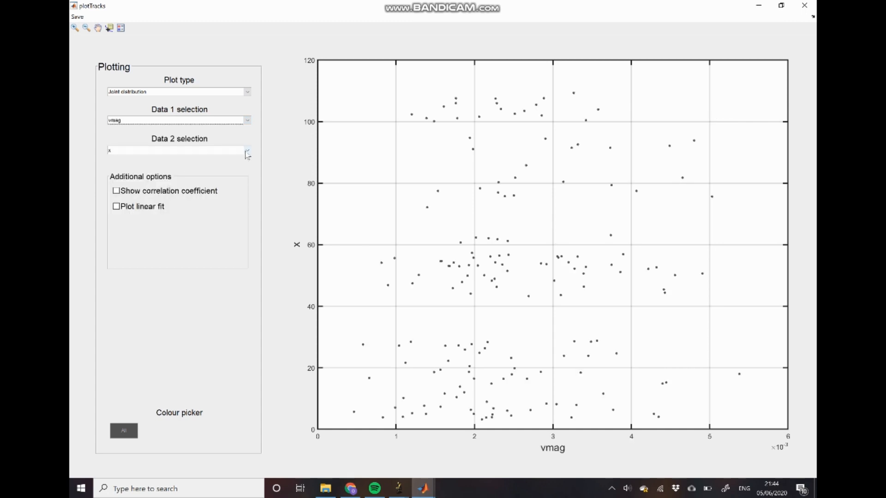
pyautogui.click(243, 121)
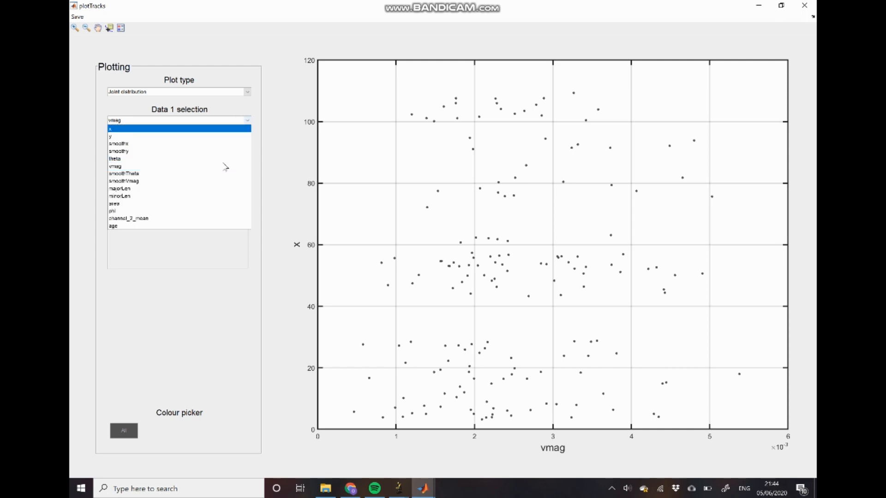
pyautogui.click(199, 220)
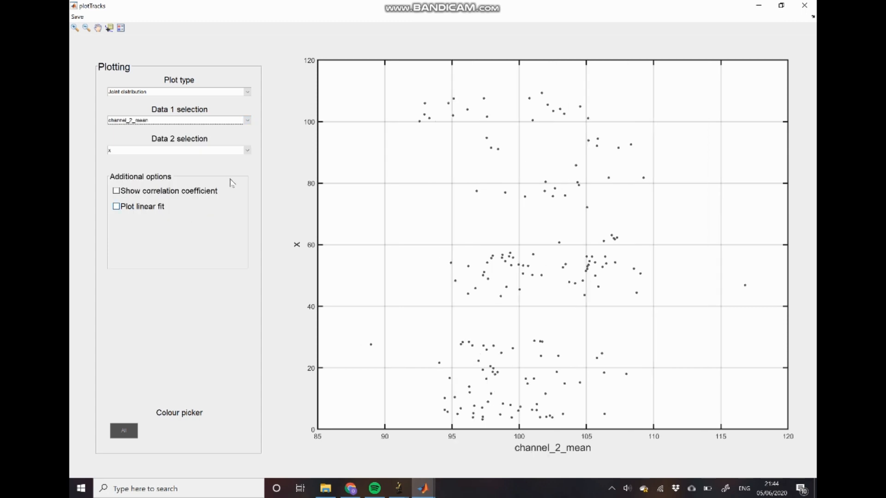
# - Choose vmag as the second data variable and add the correlation coefficient and linear fit to the joint distribution plot
pyautogui.click(244, 152)
pyautogui.click(212, 197)
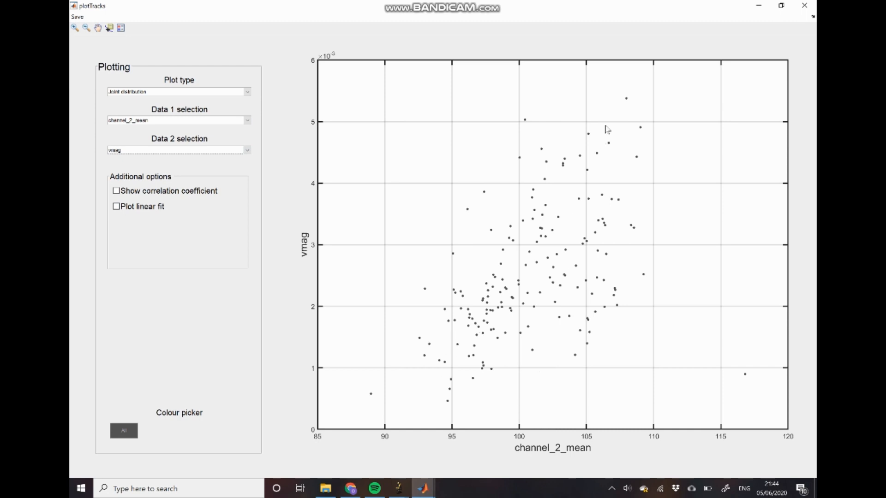
pyautogui.click(174, 191)
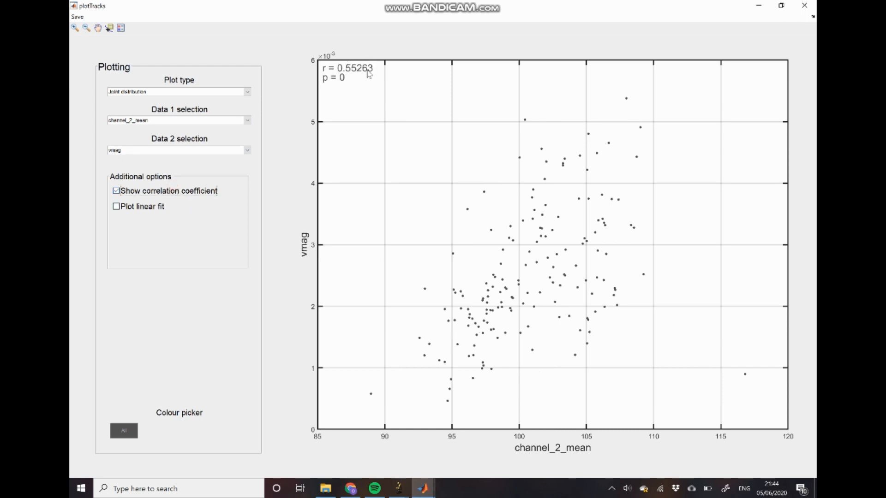
pyautogui.click(132, 211)
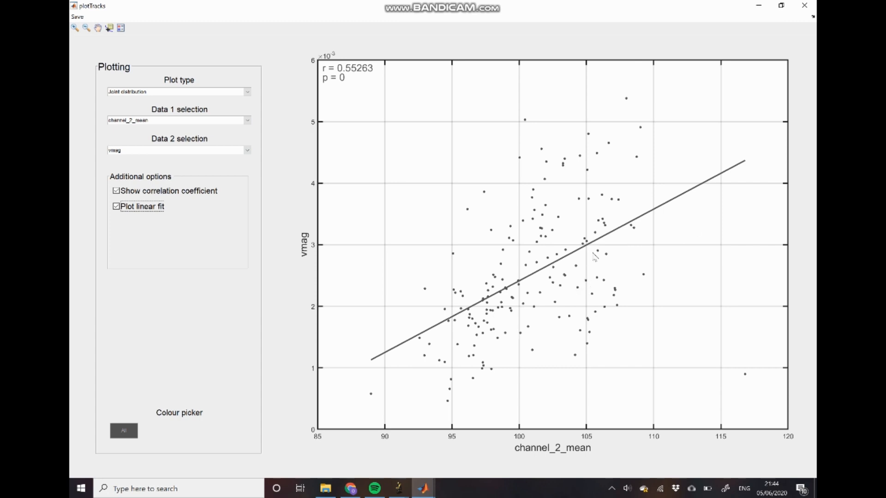
# - Plot the timecourse of channel_2_mean with its standard deviation, followed by that of vmag
pyautogui.click(239, 93)
pyautogui.click(151, 122)
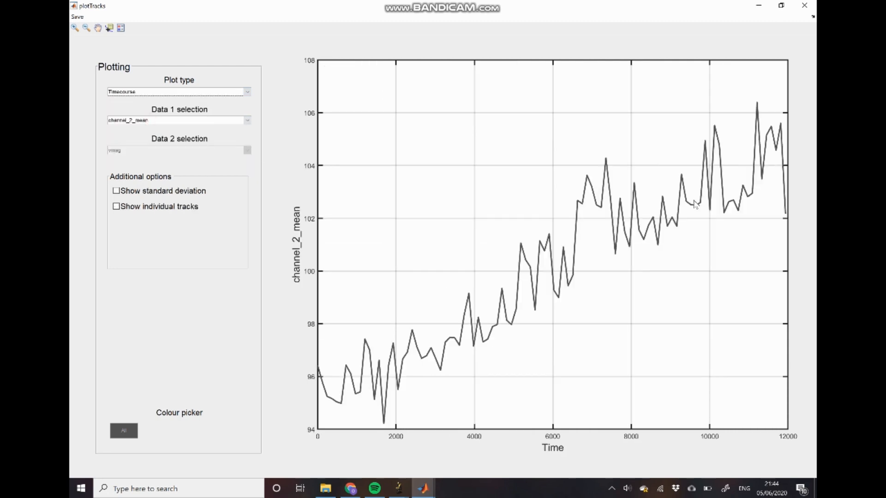
pyautogui.click(146, 194)
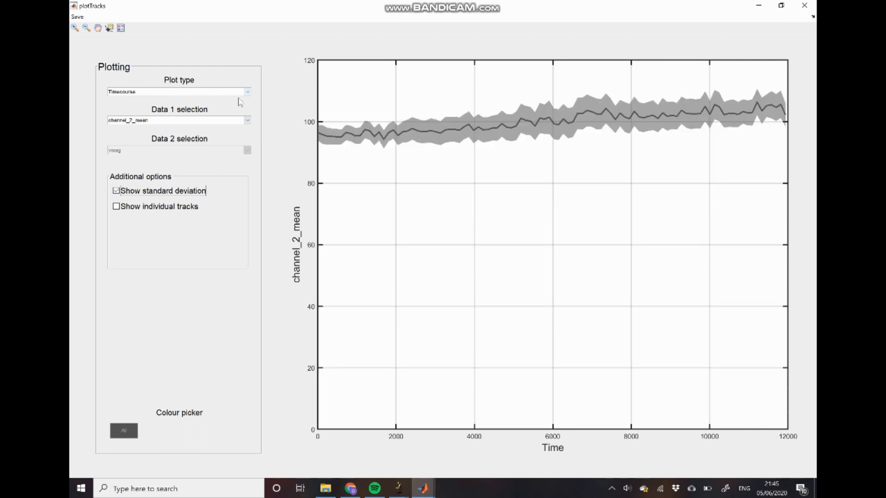
pyautogui.click(239, 121)
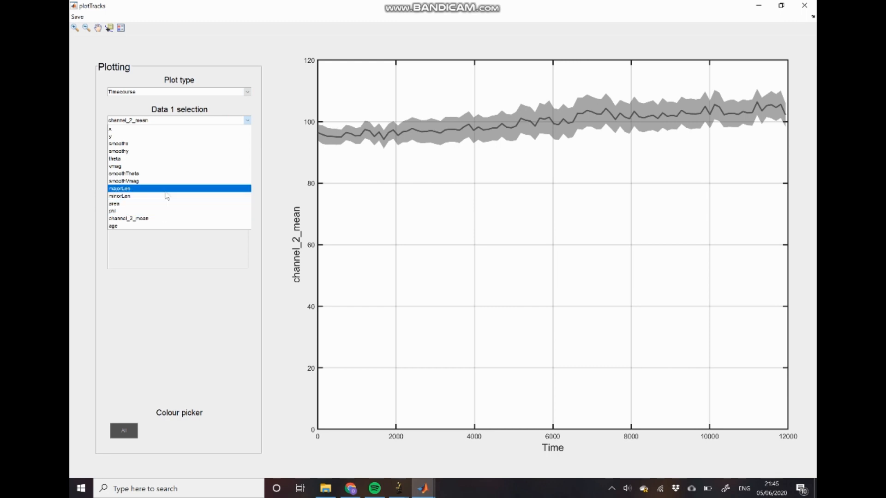
pyautogui.click(168, 167)
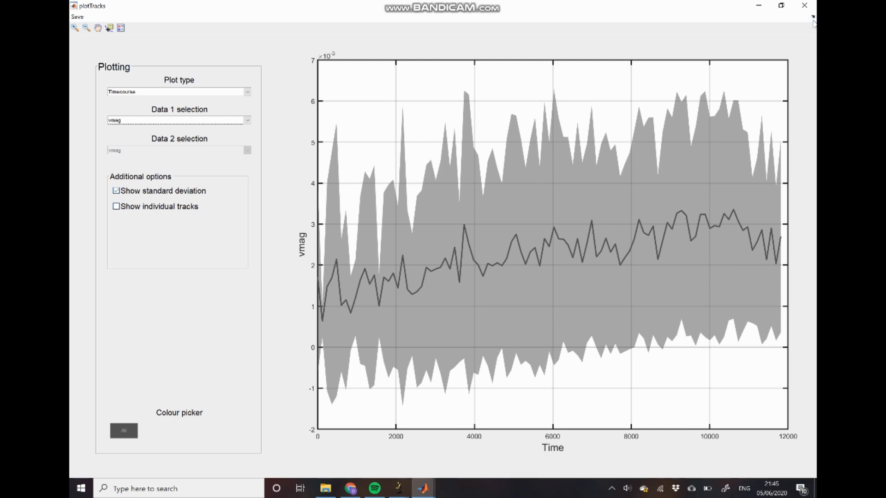
# - Close the plotting module and reopen the Tracking module in a maximized window
pyautogui.click(804, 5)
pyautogui.click(428, 172)
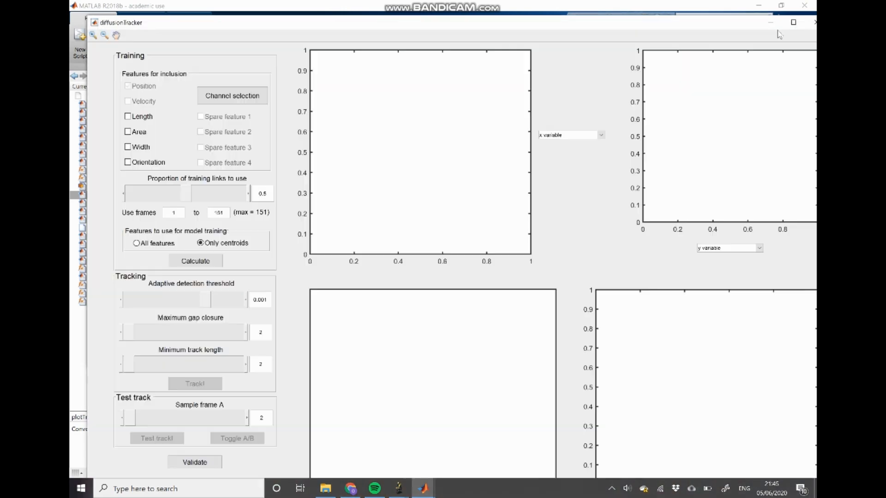
pyautogui.click(793, 21)
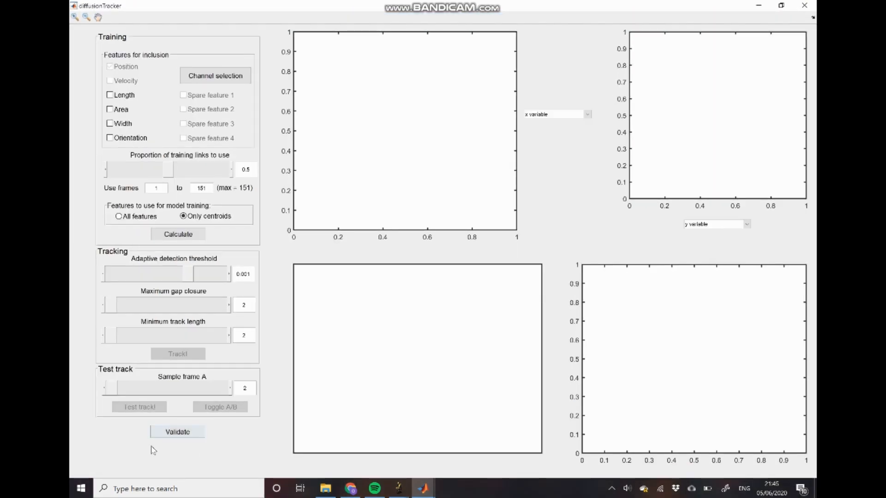